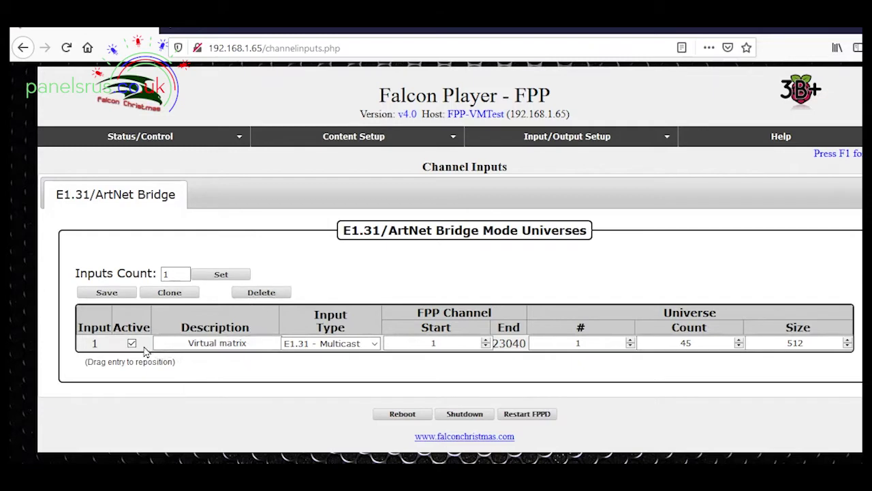
Step: Delete the Virtual matrix E1.31 input, save the empty input list and restart FPPD
left_click(284, 293)
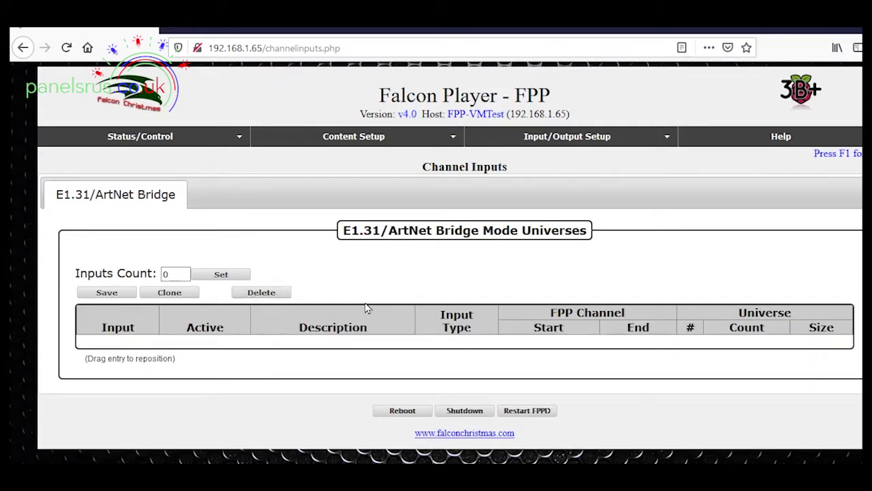
left_click(119, 294)
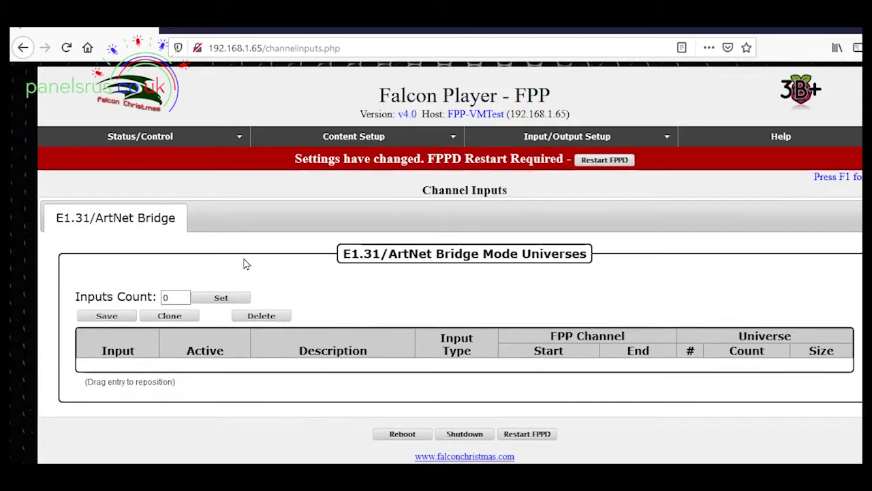
left_click(602, 161)
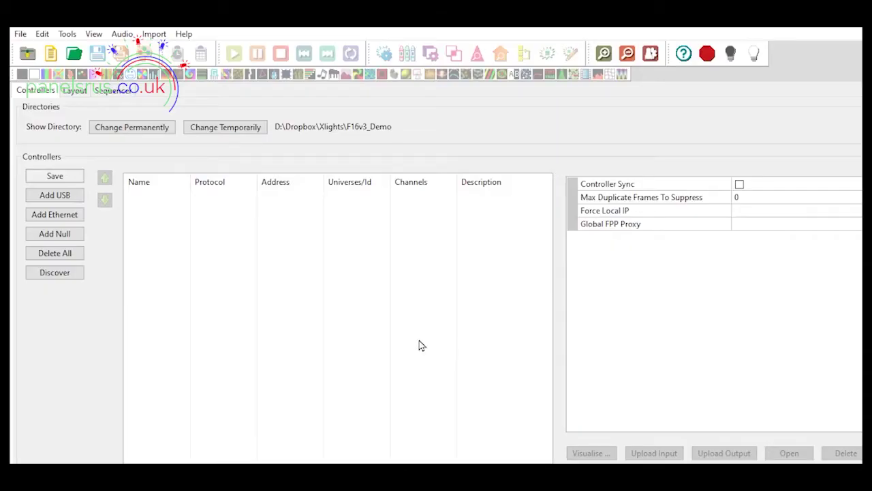
Step: Discover FPP-VMTest on the network, check its DDP 22968-channel details, and save the controllers
left_click(74, 93)
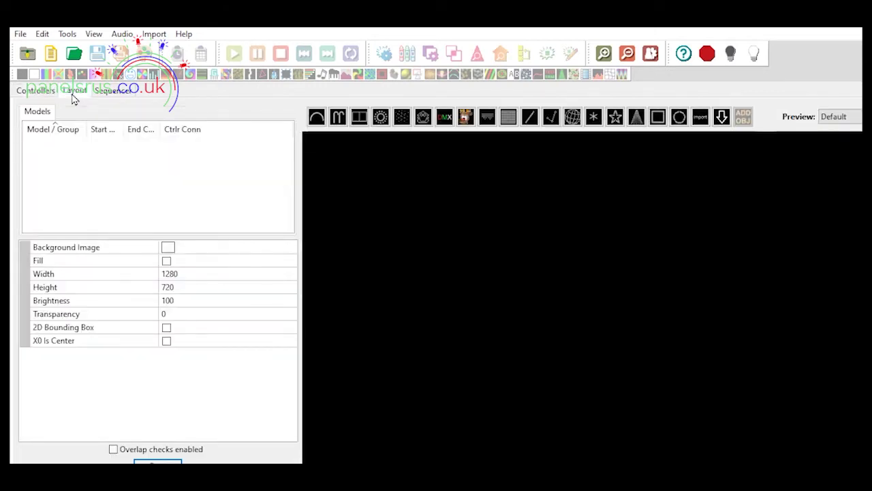
left_click(34, 92)
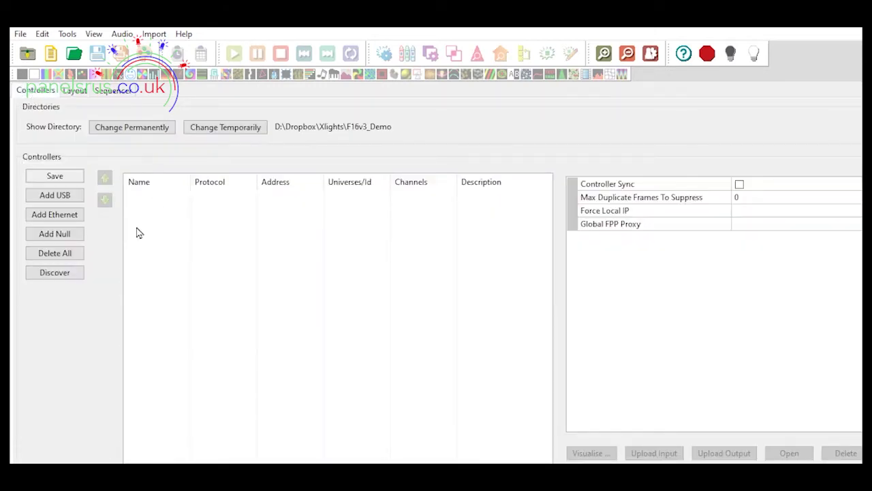
left_click(60, 273)
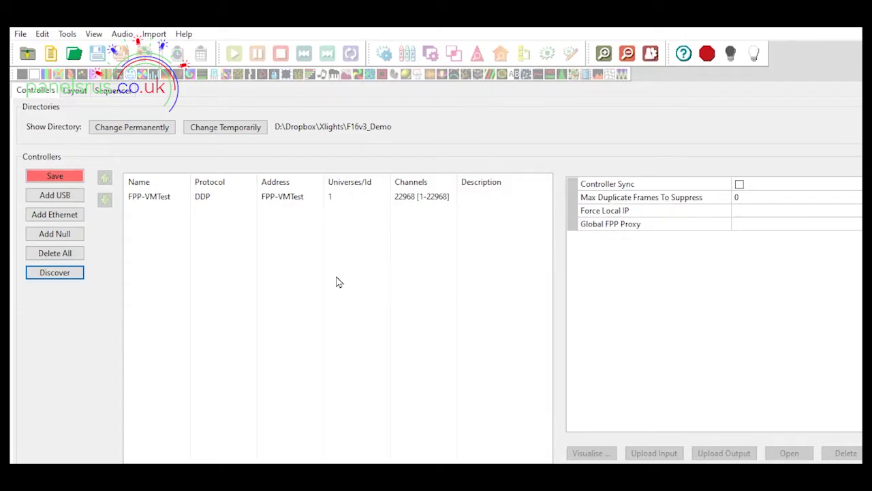
left_click(152, 200)
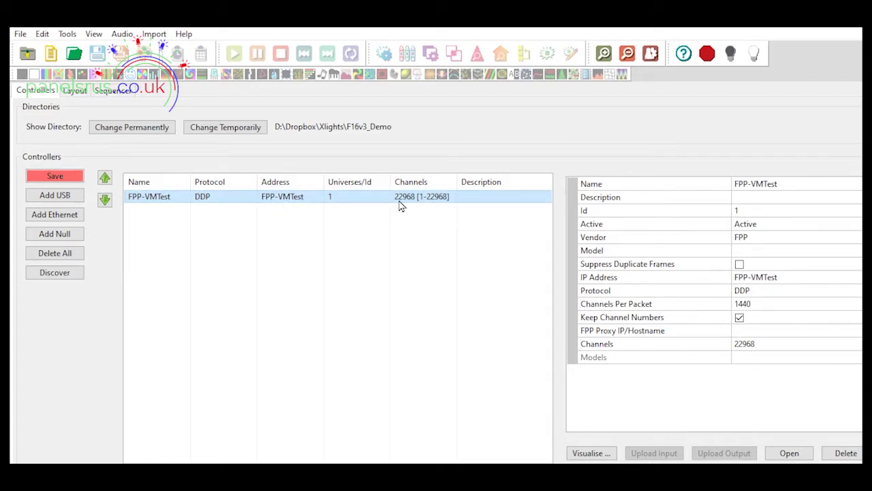
left_click(55, 177)
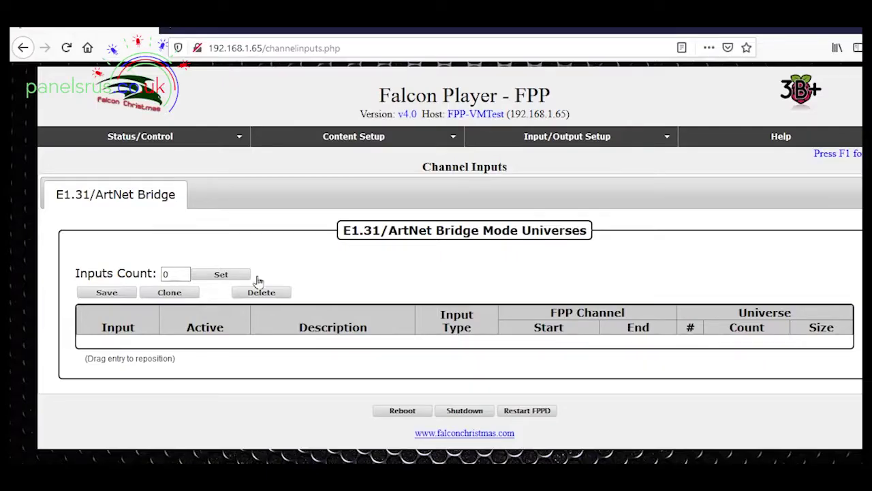
left_click(66, 49)
left_click(582, 134)
left_click(558, 158)
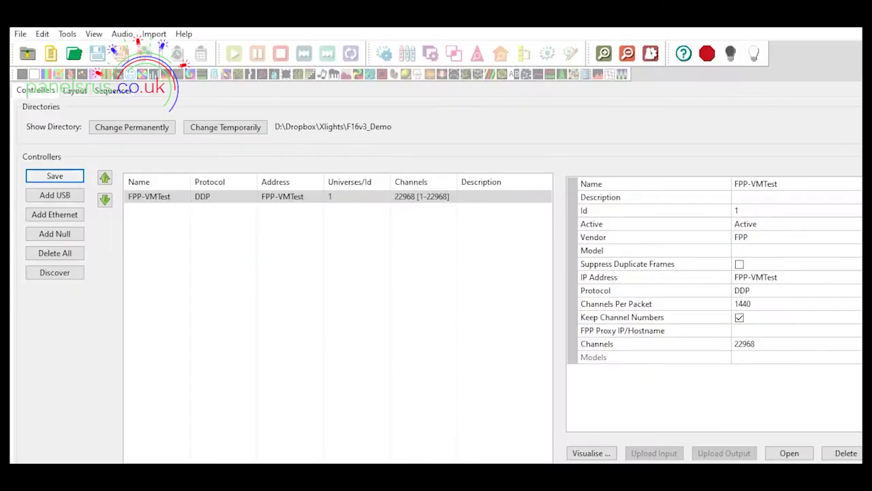
Step: Draw a new Matrix model across the layout preview
left_click(80, 92)
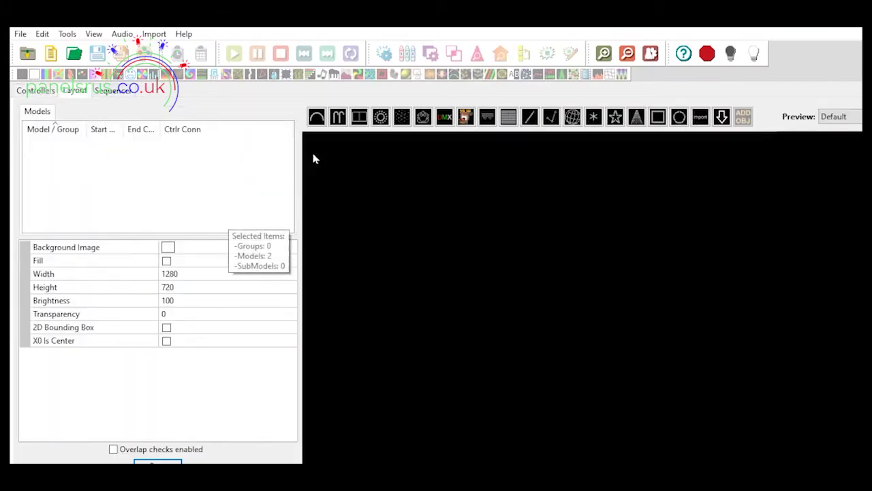
left_click(508, 117)
left_click_drag(385, 182, 857, 394)
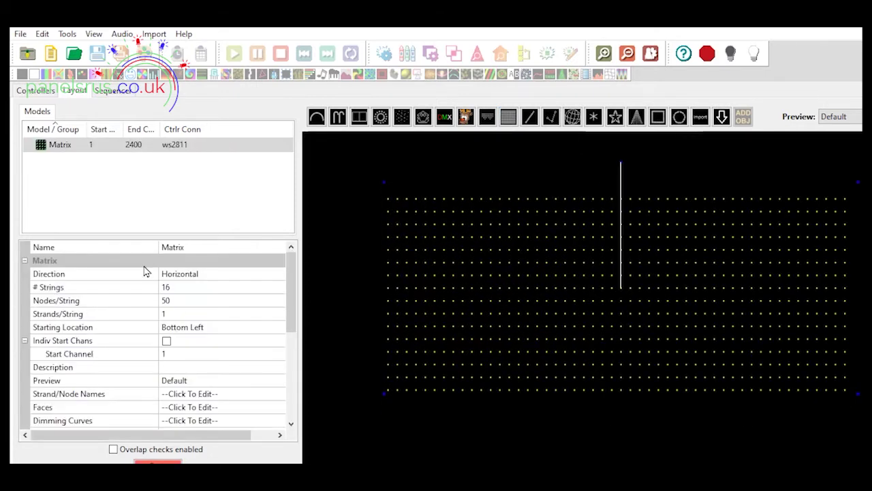
Step: Set the matrix to 116 nodes per string and 66 strings, then save the layout
left_click(191, 301)
type("11")
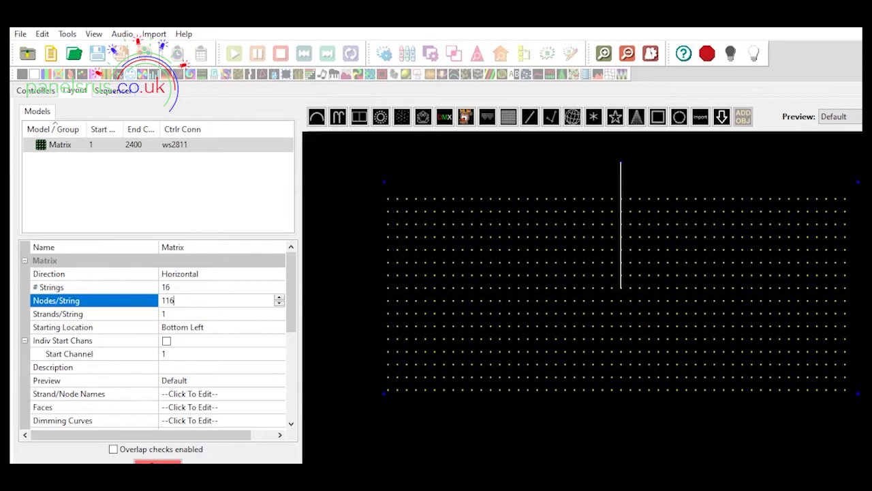
type("6")
key("Return")
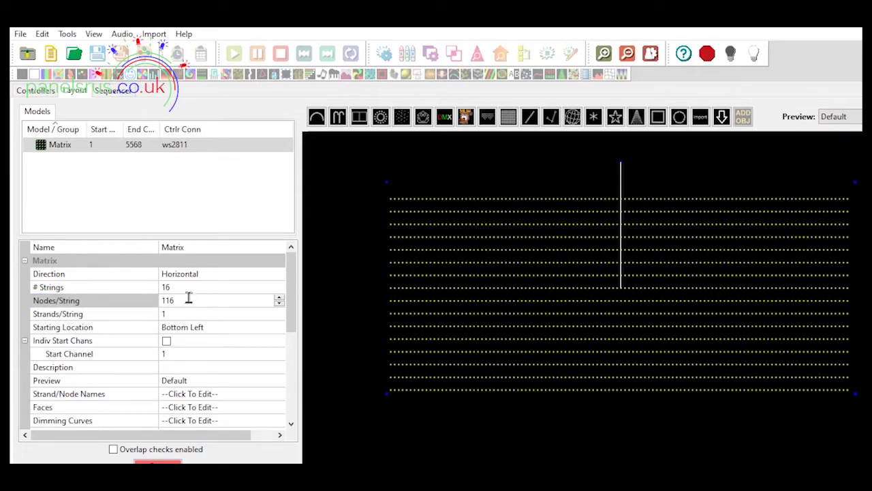
left_click(191, 290)
type("66")
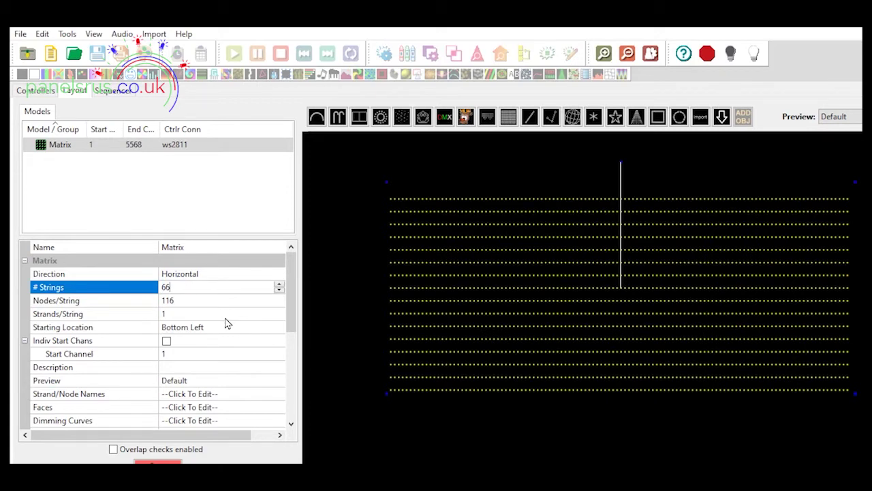
left_click(159, 462)
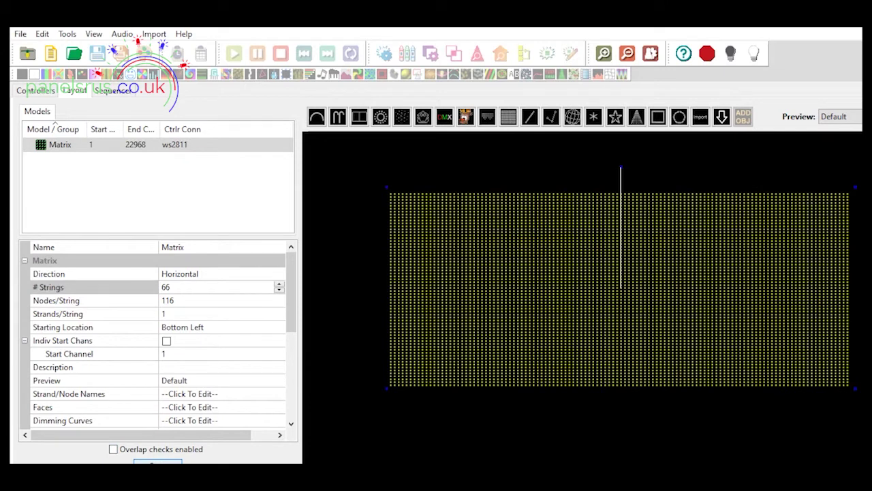
left_click(112, 90)
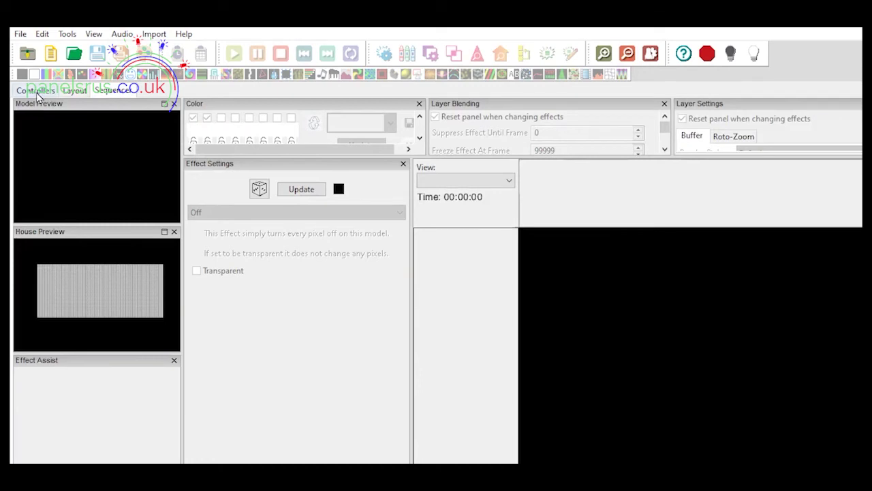
Step: Start a new sequence from the File menu
left_click(36, 91)
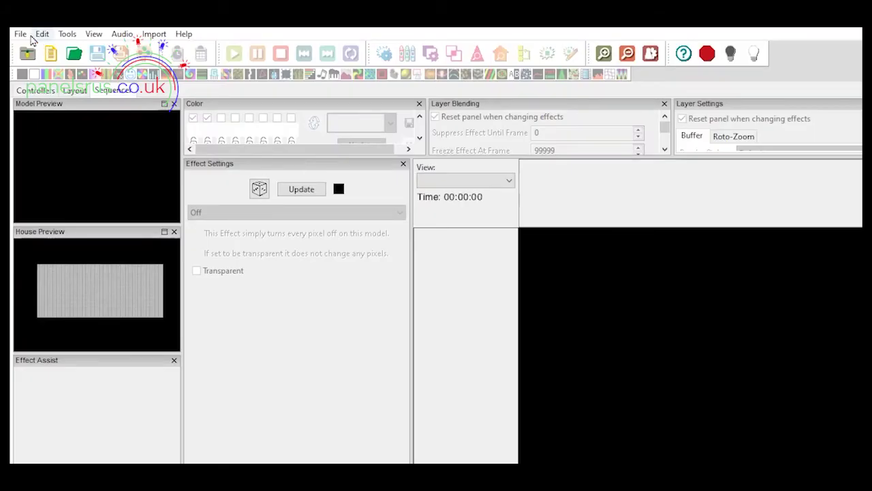
left_click(19, 35)
left_click(102, 52)
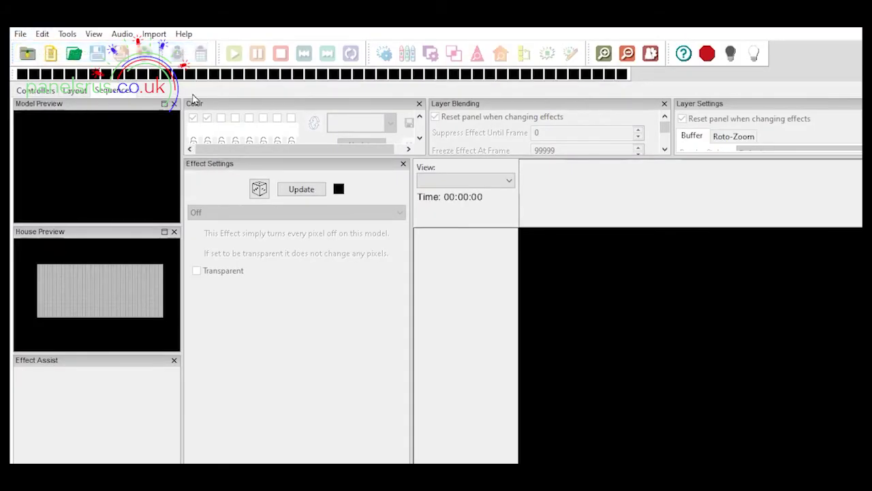
Step: Create the sequence at 40fps (25ms) with Quick Start showing all models
left_click(218, 235)
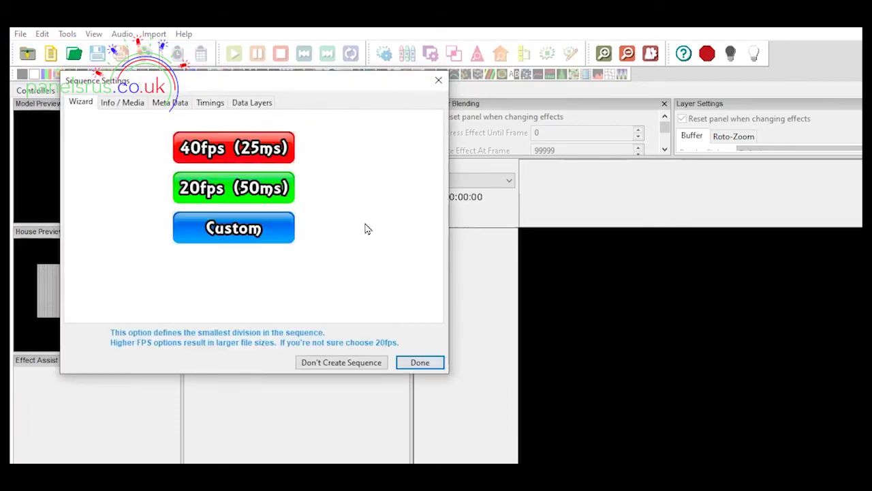
left_click(233, 139)
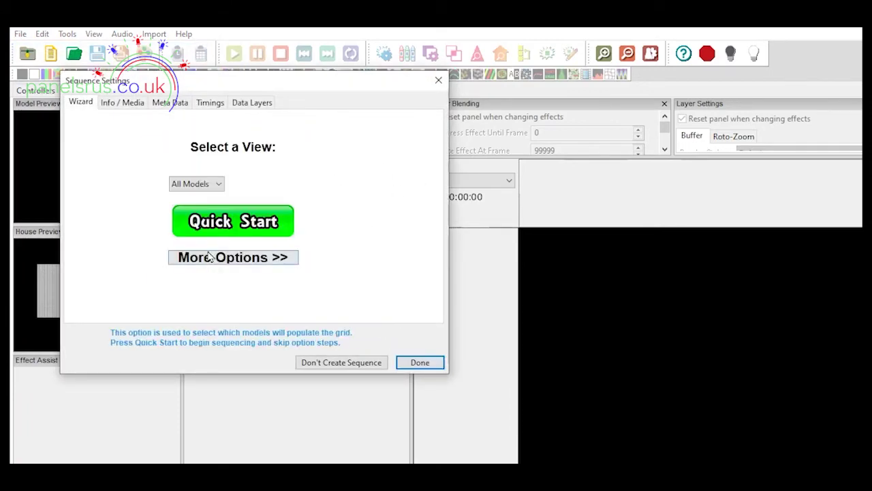
left_click(226, 222)
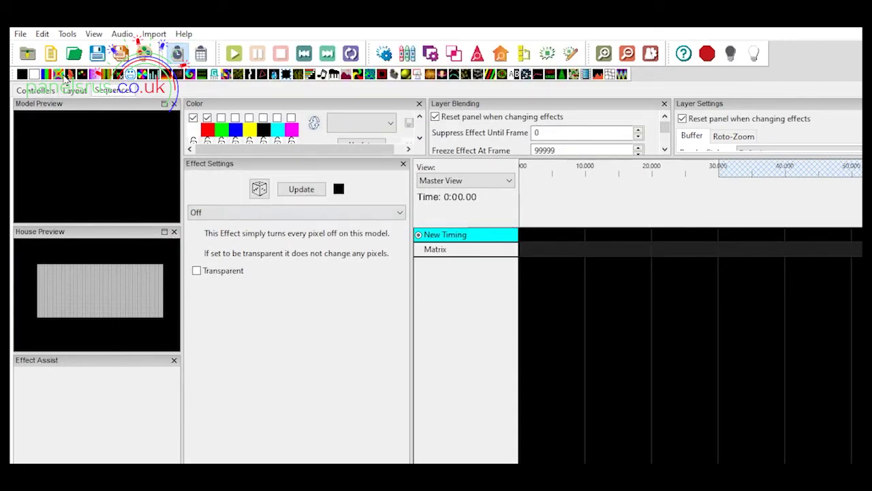
Step: Place a Butterfly effect along the Matrix row and enable Output To Lights
left_click(68, 74)
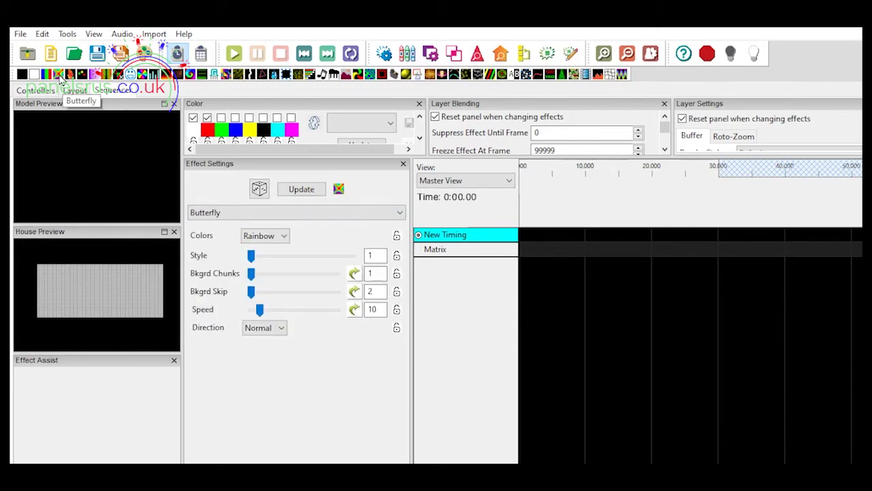
mouse_move(66, 77)
left_mouse_down()
mouse_move(428, 197)
mouse_move(540, 252)
mouse_move(750, 249)
left_mouse_up()
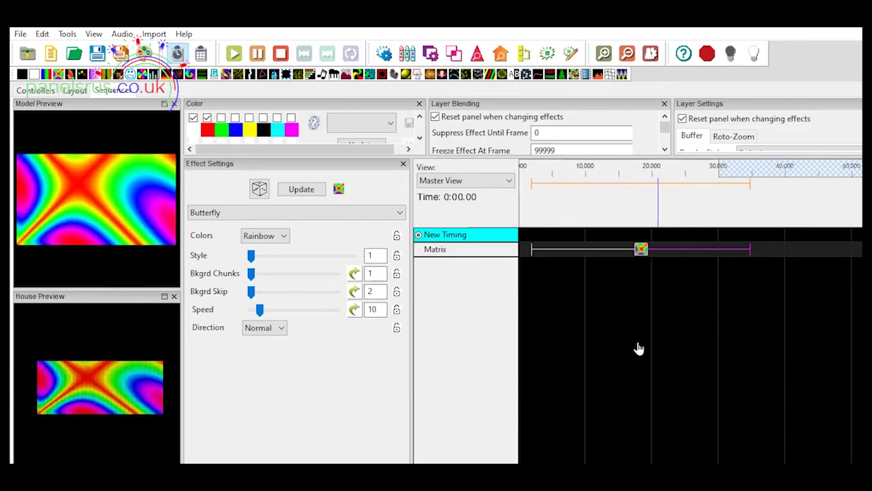
left_click(761, 61)
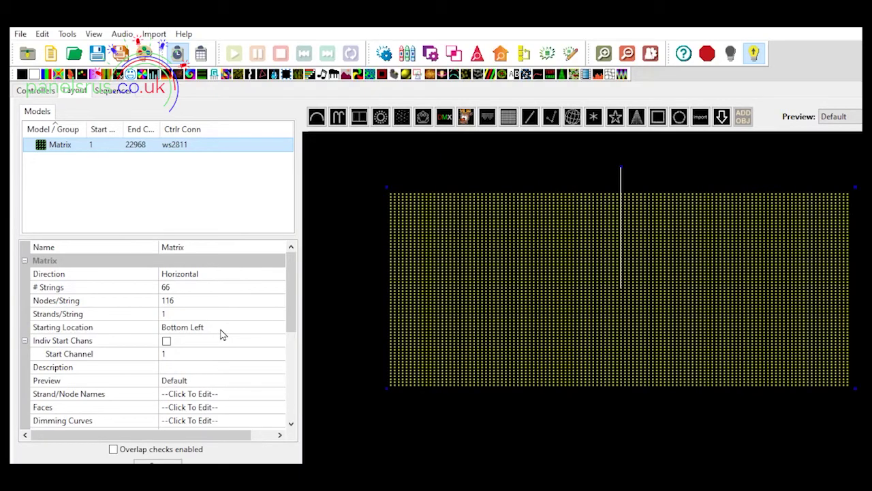
Step: Change the matrix Starting Location to Top Left and preview the Butterfly effect again
left_click(220, 332)
left_click(278, 327)
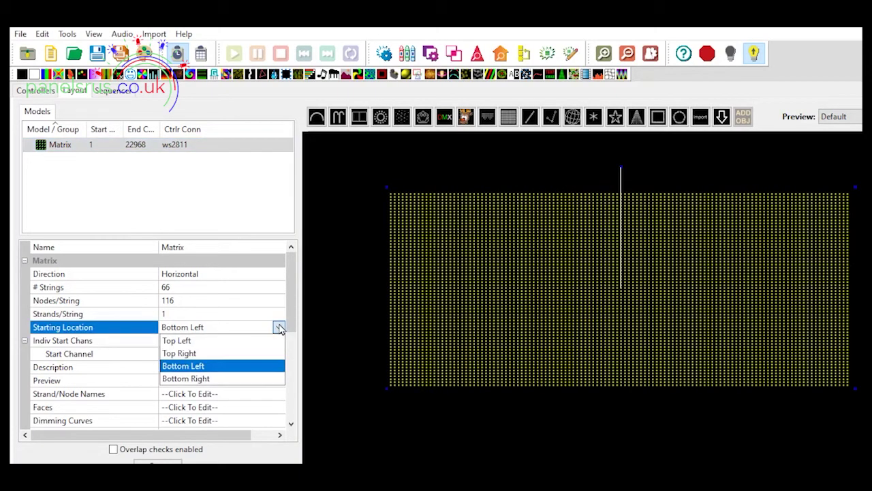
left_click(239, 344)
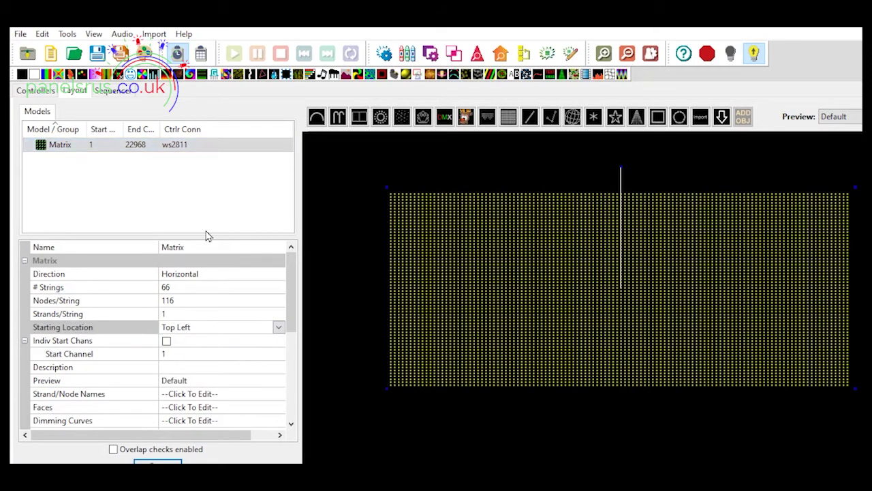
left_click(112, 91)
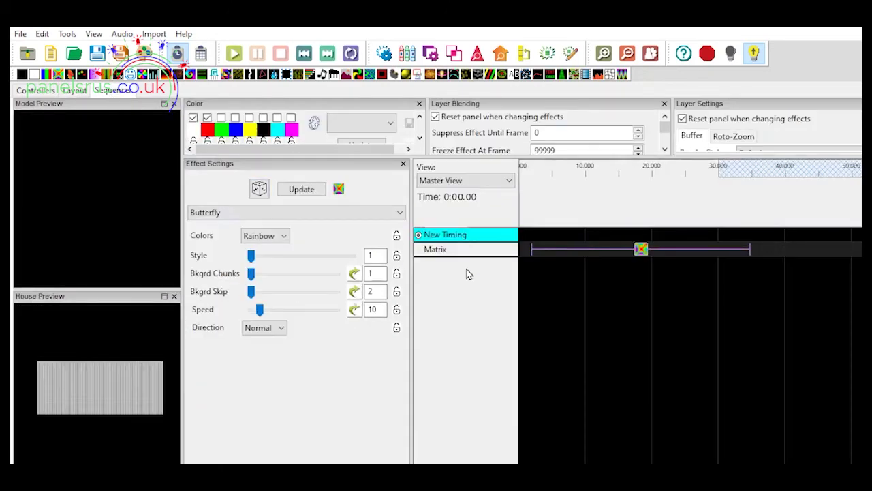
left_click(640, 249)
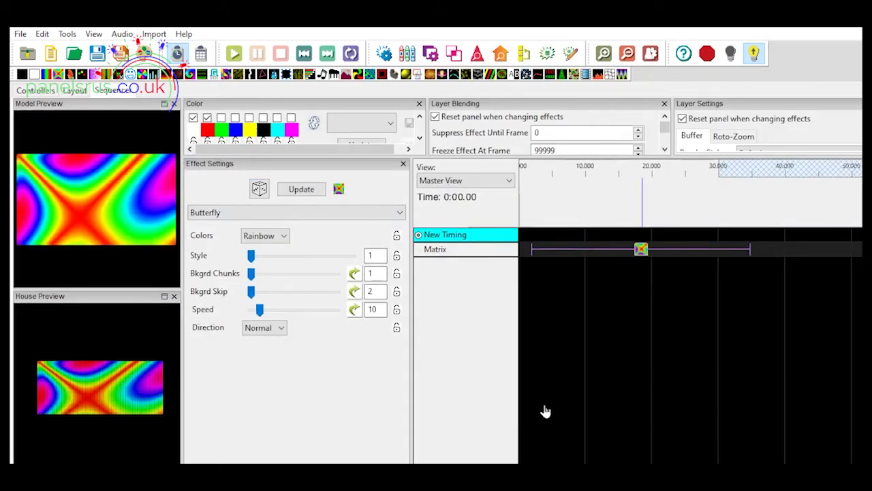